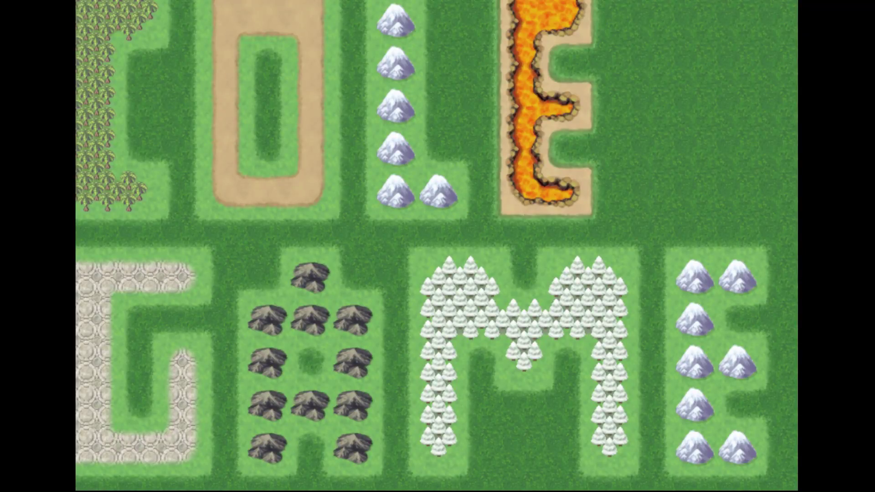
# - Quit the running game playtest and return to the RPG Maker MV editor
pyautogui.hotkey('alt', 'F4')
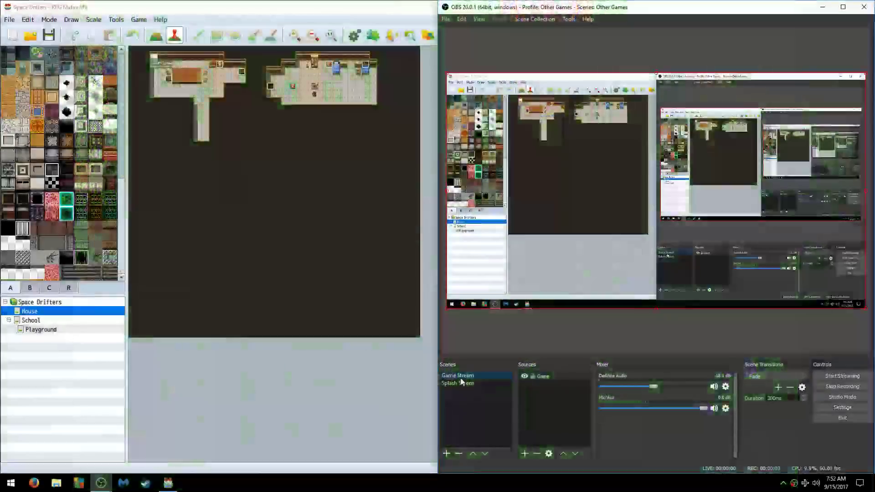
pyautogui.click(200, 413)
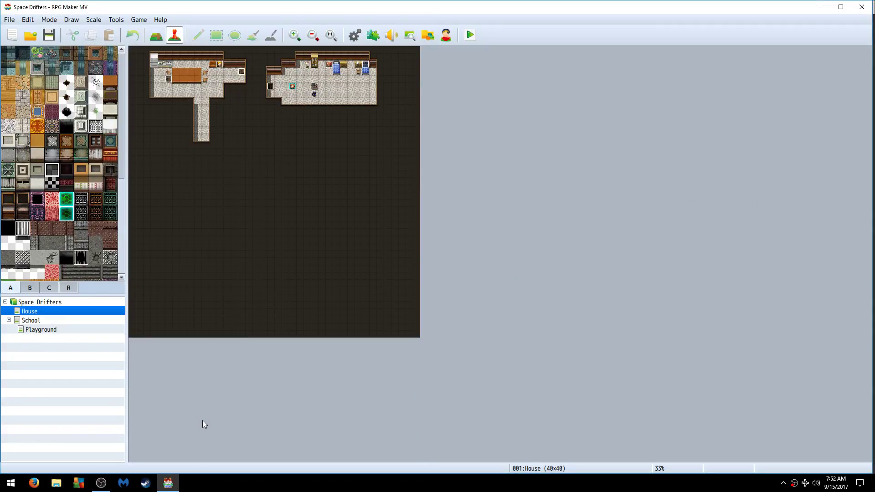
# - Open the Weapons database and browse the daggers, from Knife through Cosmo Dagger
pyautogui.click(350, 41)
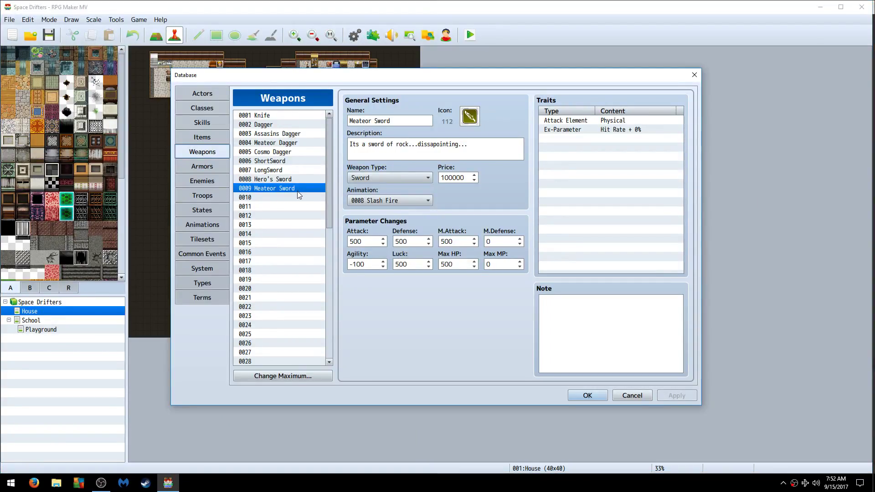
pyautogui.click(293, 124)
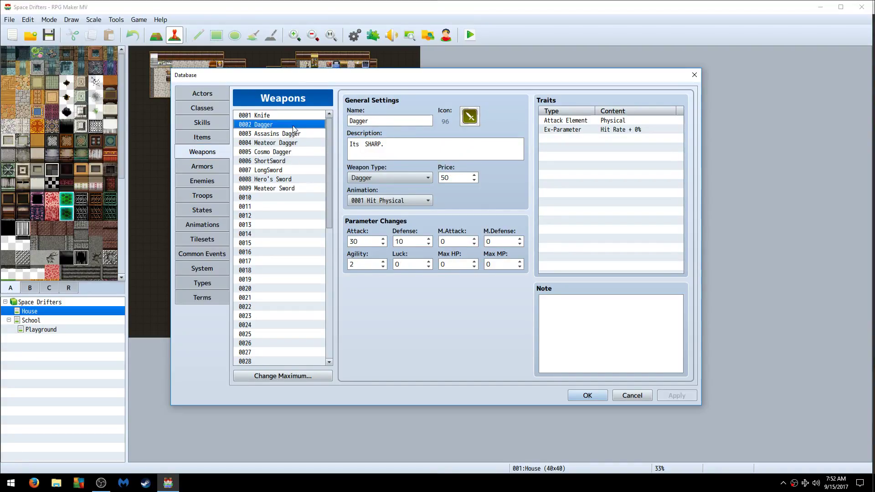
pyautogui.click(297, 115)
pyautogui.click(296, 125)
pyautogui.click(296, 133)
pyautogui.click(299, 142)
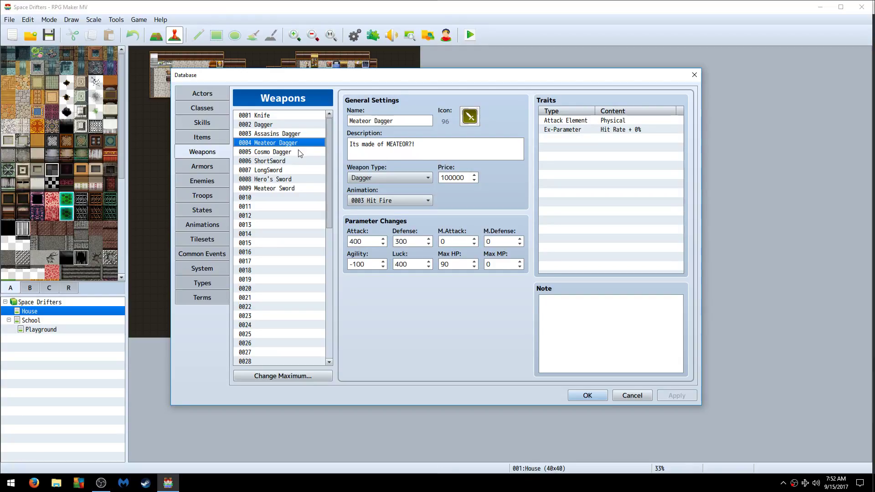
pyautogui.click(300, 152)
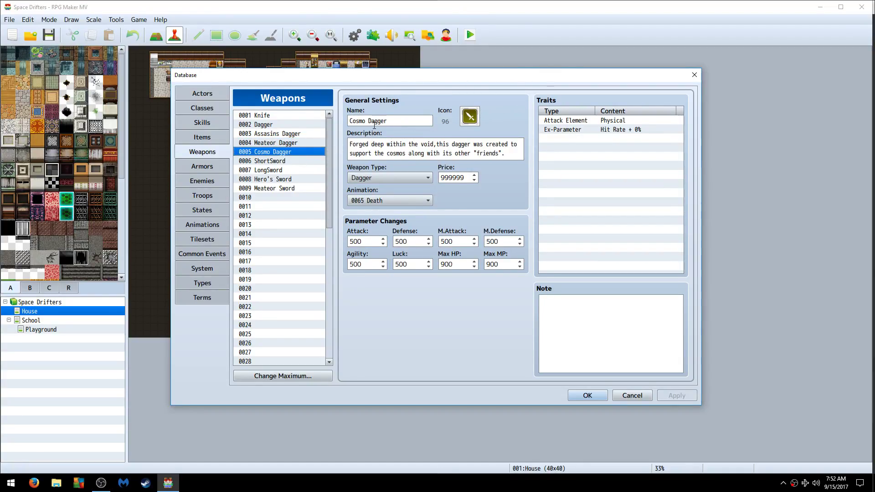
# - Browse the swords ShortSword, LongSword, Hero's Sword and Meateor Sword
pyautogui.click(290, 162)
pyautogui.click(291, 171)
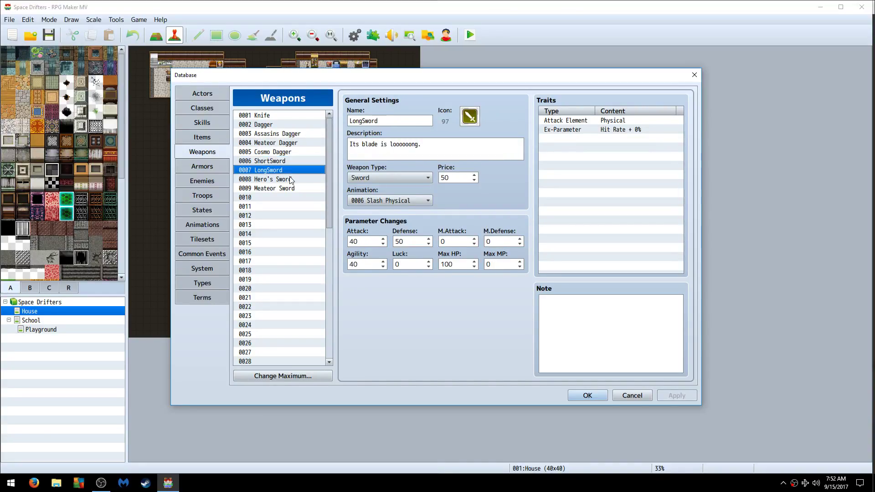
pyautogui.click(290, 179)
pyautogui.click(293, 189)
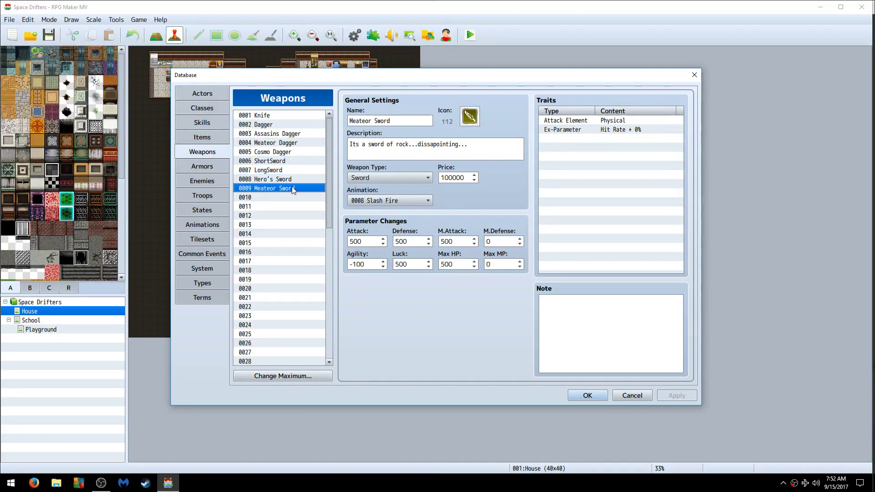
# - Append 'NO ITS STRONG!!!' to Meateor Sword's description, removing the stray @
pyautogui.click(483, 152)
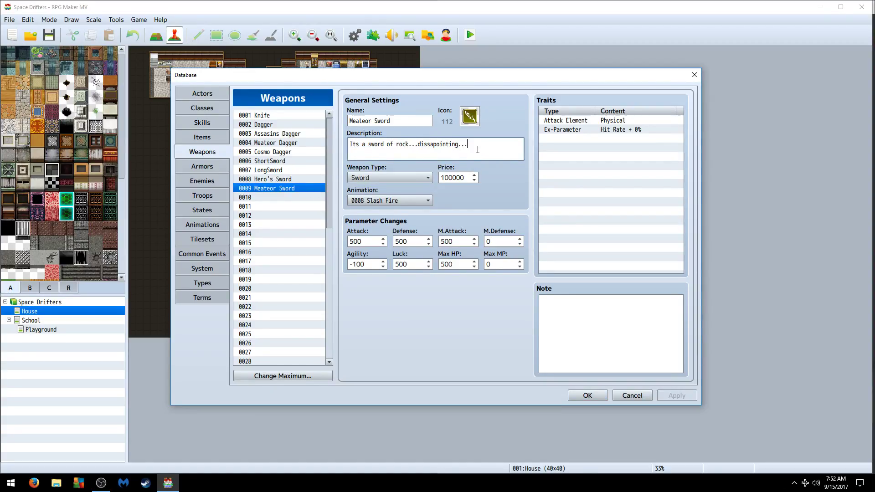
pyautogui.write('NO IT')
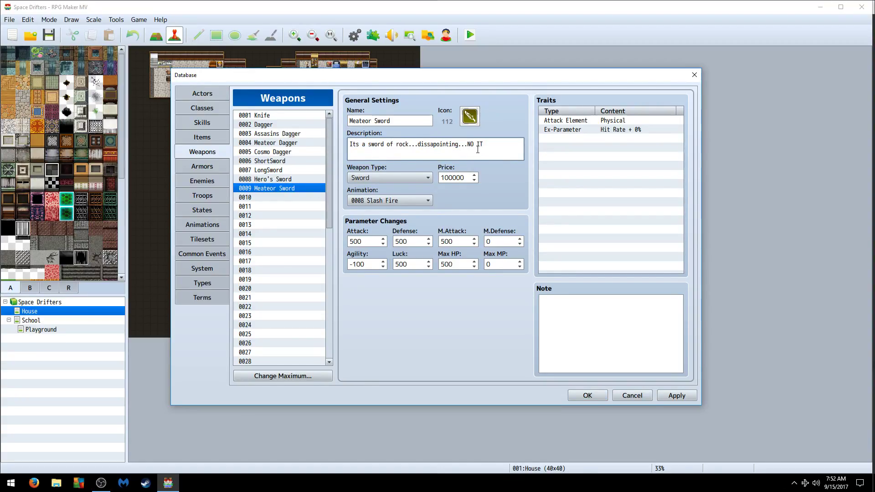
pyautogui.write('S STRO')
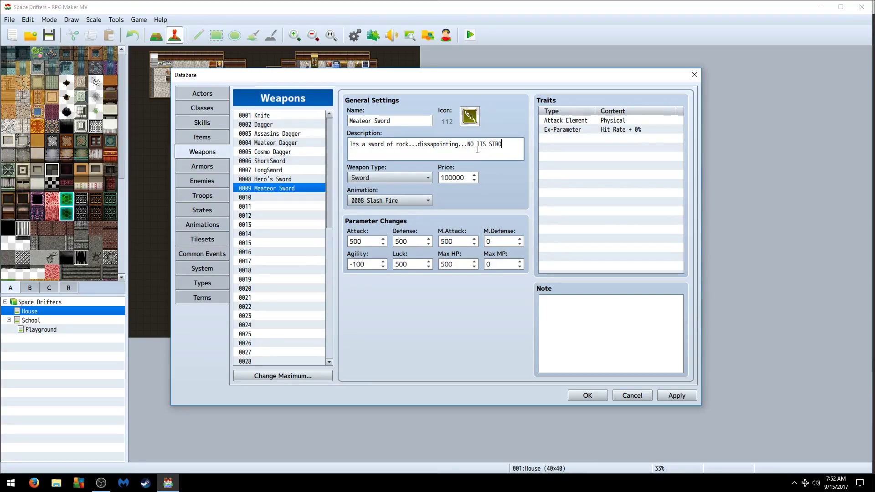
pyautogui.write('NG@!!!')
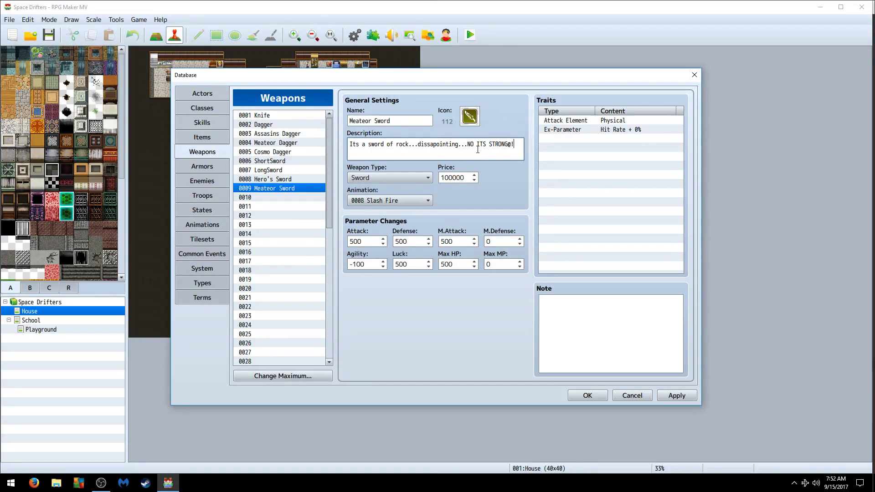
pyautogui.click(511, 148)
pyautogui.press('BackSpace')
# - Make empty weapon slot 0010 a Sword priced at 999999
pyautogui.click(294, 198)
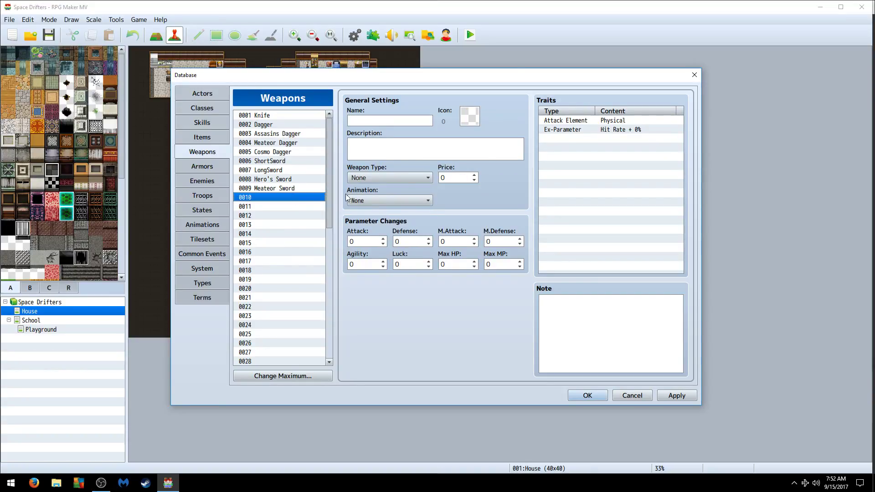
pyautogui.click(385, 178)
pyautogui.click(387, 211)
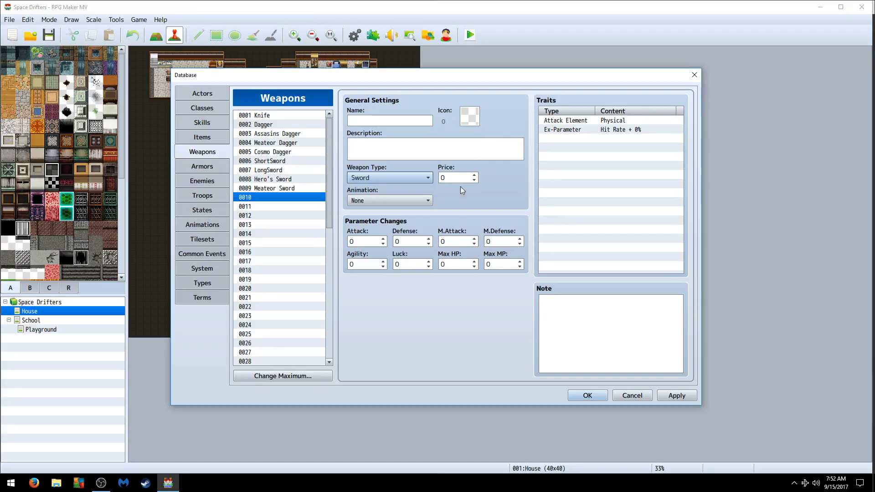
pyautogui.click(455, 179)
pyautogui.press('BackSpace')
pyautogui.write('999999')
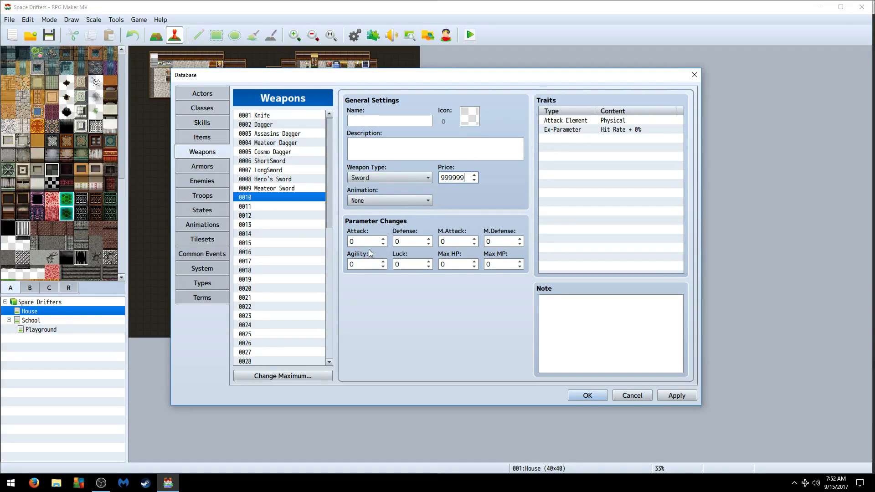
# - Max out Attack, Agility, Defense, Luck, M.Attack and M.Defense at 500
pyautogui.click(366, 243)
pyautogui.write('9090')
pyautogui.click(371, 263)
pyautogui.write('9999')
pyautogui.click(409, 241)
pyautogui.write('9999')
pyautogui.click(412, 264)
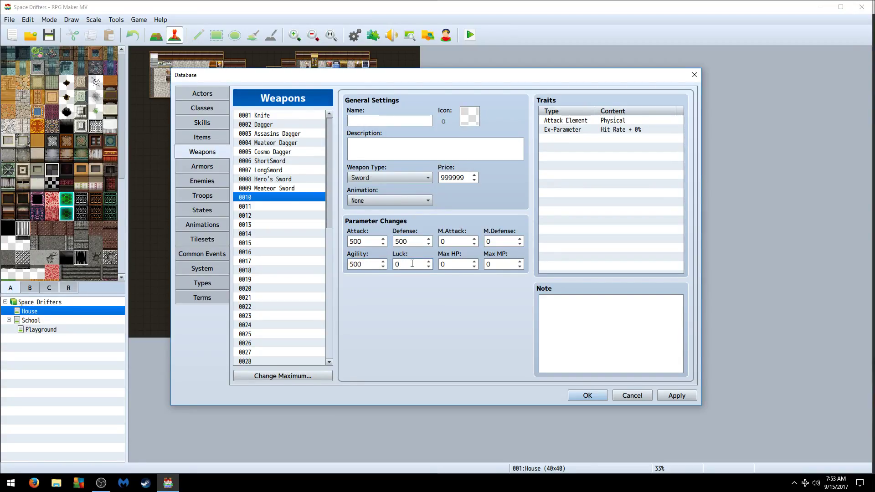
pyautogui.write('999')
pyautogui.click(463, 245)
pyautogui.write('99')
pyautogui.click(500, 240)
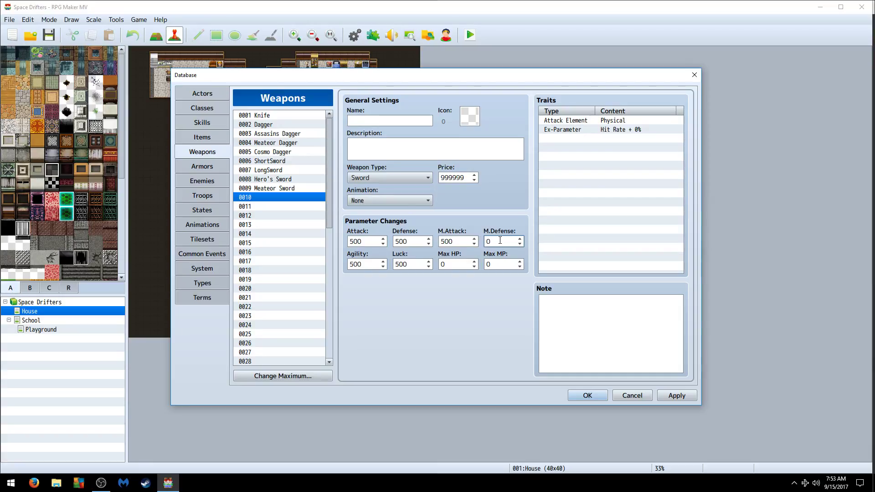
pyautogui.write('99')
# - Set weapon 0010's Max MP and Max HP to 900
pyautogui.click(505, 267)
pyautogui.write('9999')
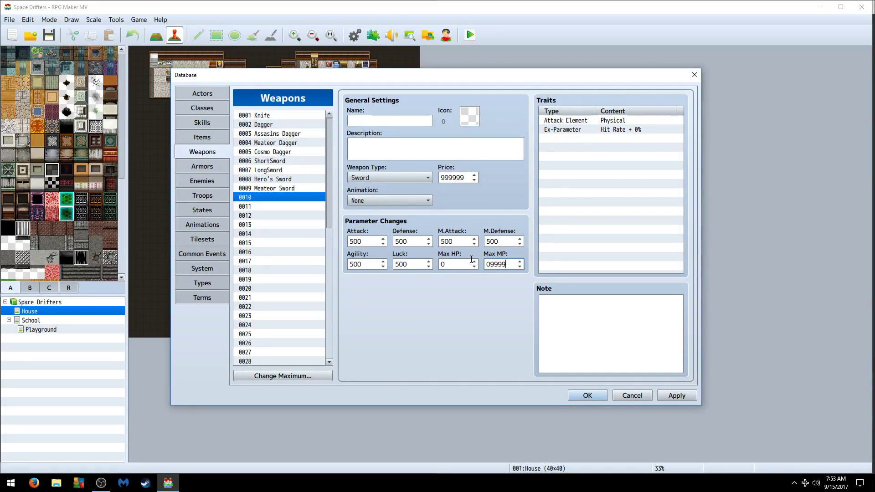
pyautogui.press('BackSpace')
pyautogui.press('BackSpace')
pyautogui.press('BackSpace')
pyautogui.write('900')
pyautogui.click(472, 260)
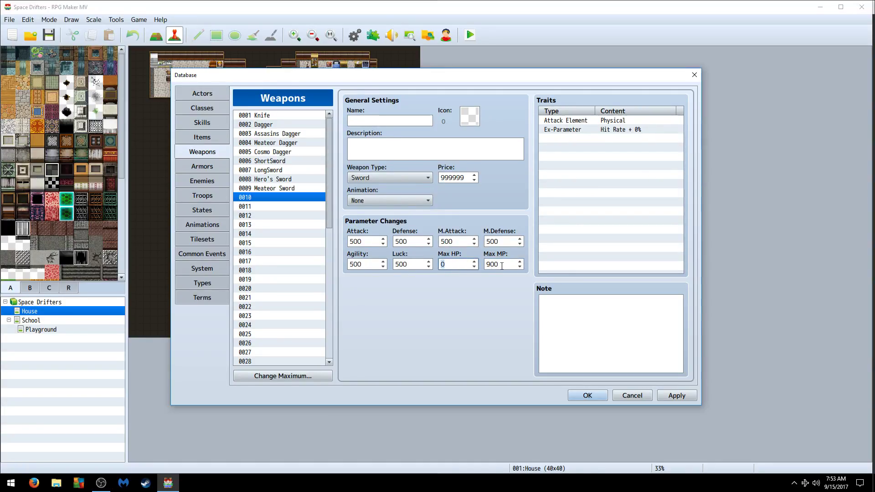
pyautogui.press('BackSpace')
pyautogui.write('900')
# - Pick the green scythe icon 123 and enter the name 'Cosmo Sword', fixing the typo
pyautogui.doubleClick(467, 115)
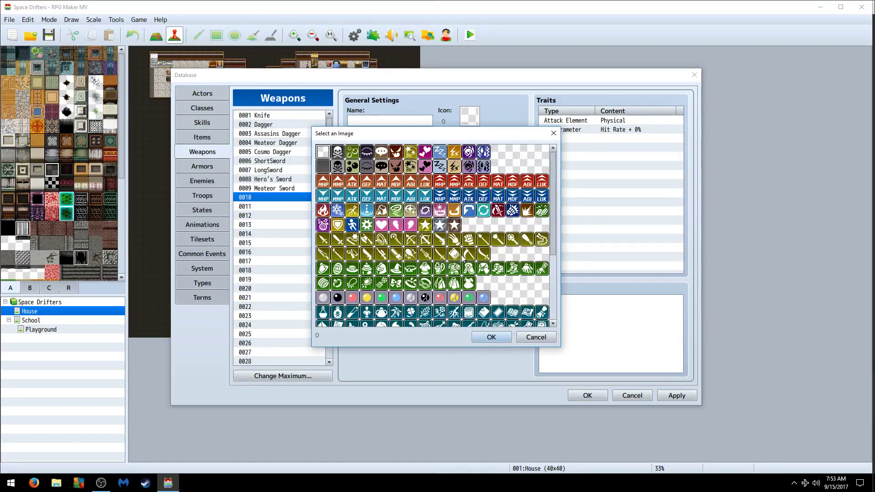
pyautogui.doubleClick(488, 255)
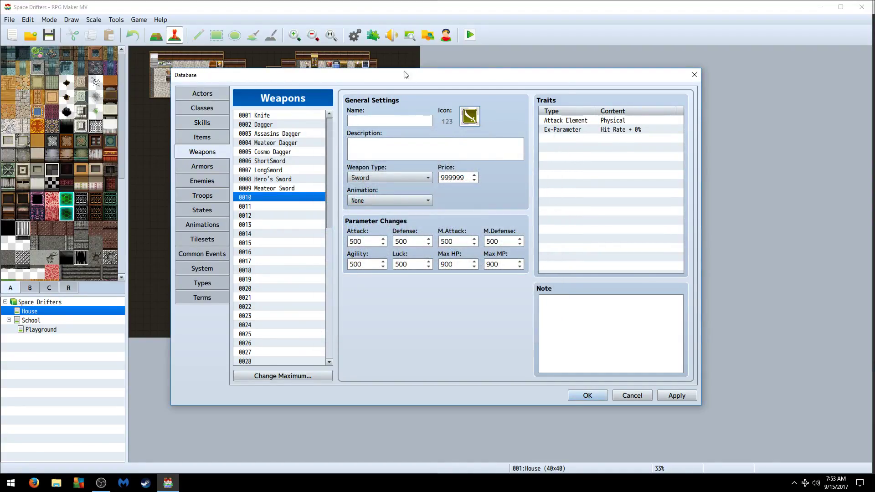
pyautogui.click(375, 123)
pyautogui.write('Cosmo S')
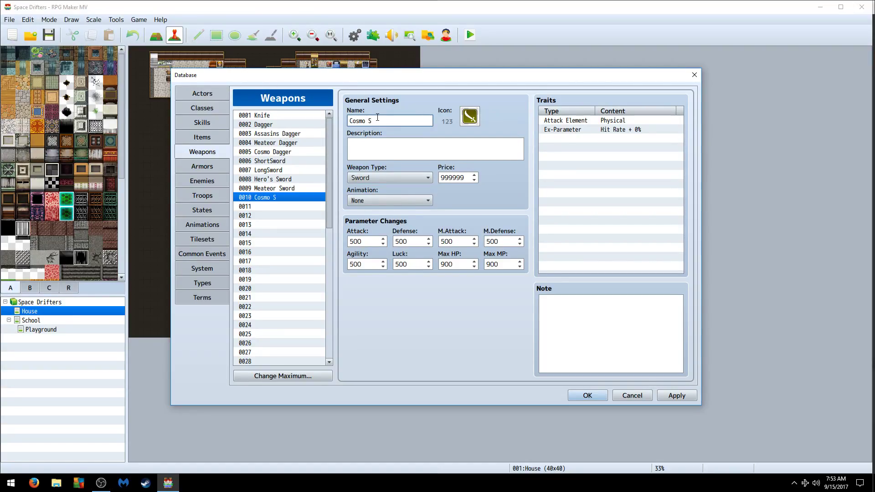
pyautogui.write('worf')
pyautogui.press('BackSpace')
# - Choose 0065 Death from the Animation dropdown list
pyautogui.click(352, 204)
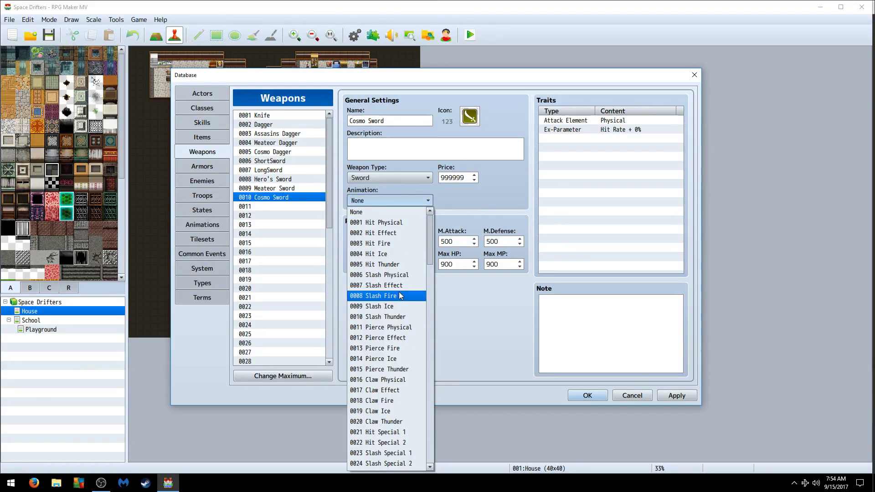
pyautogui.scroll(-7, 413, 296)
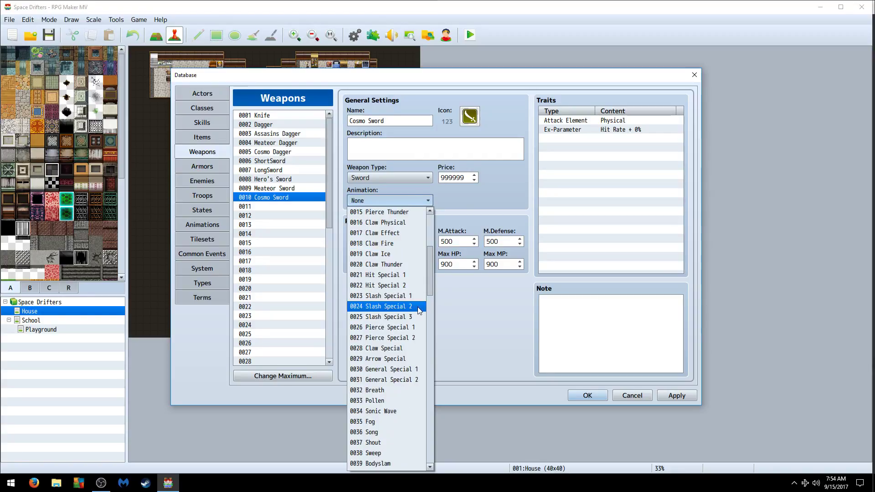
pyautogui.scroll(-4, 395, 389)
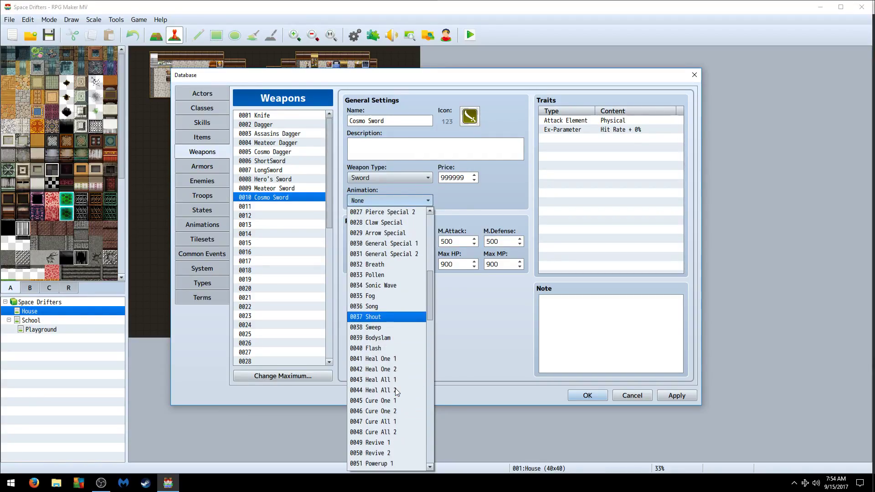
pyautogui.scroll(-3, 406, 321)
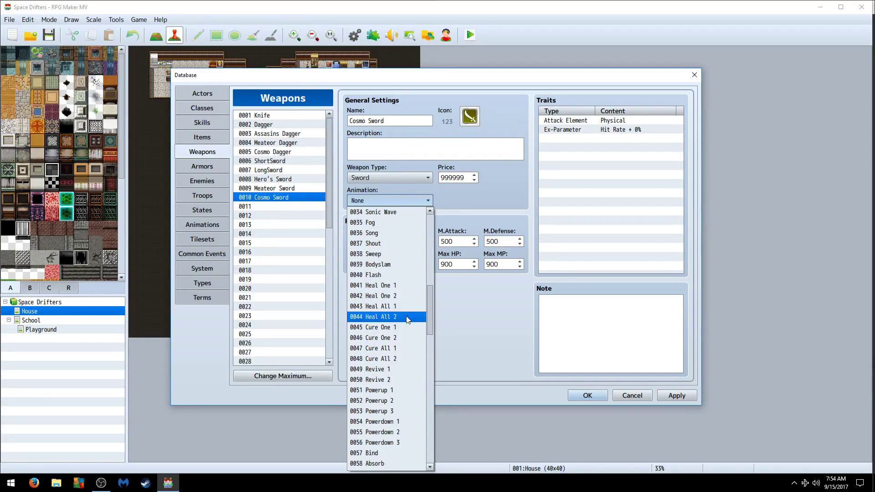
pyautogui.scroll(-1, 389, 452)
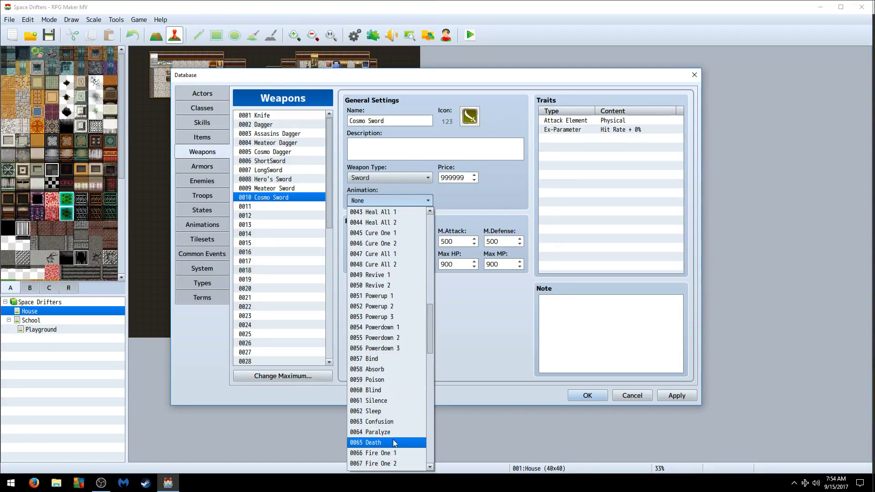
pyautogui.click(388, 442)
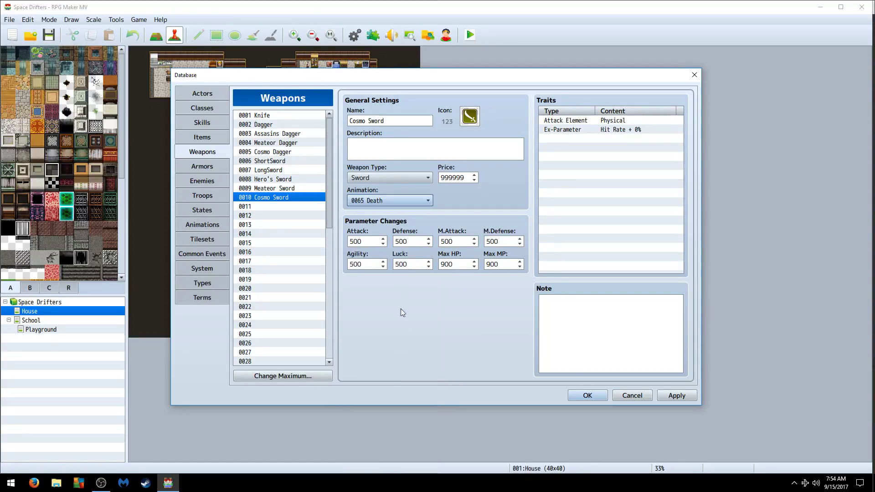
# - Write 'A sword of the Cosmos!!!' in Cosmo Sword's Description box
pyautogui.click(395, 150)
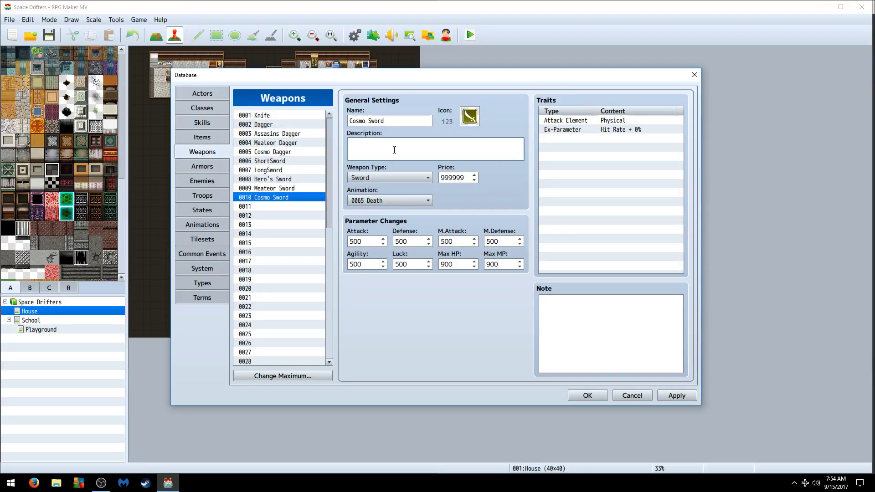
pyautogui.write('A')
pyautogui.write(' swor')
pyautogui.write('d of ')
pyautogui.write('th')
pyautogui.write('C')
pyautogui.press('BackSpace')
pyautogui.write('!!!')
# - Bring OBS Studio to the front from the taskbar
pyautogui.click(95, 484)
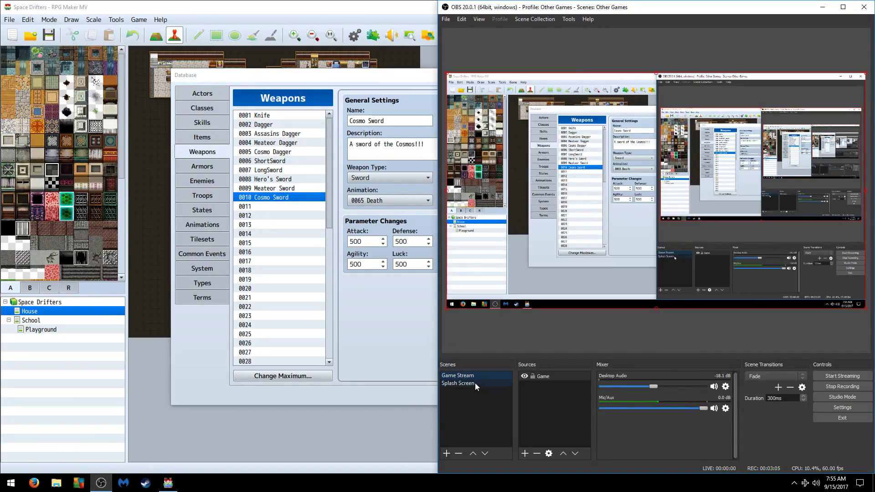